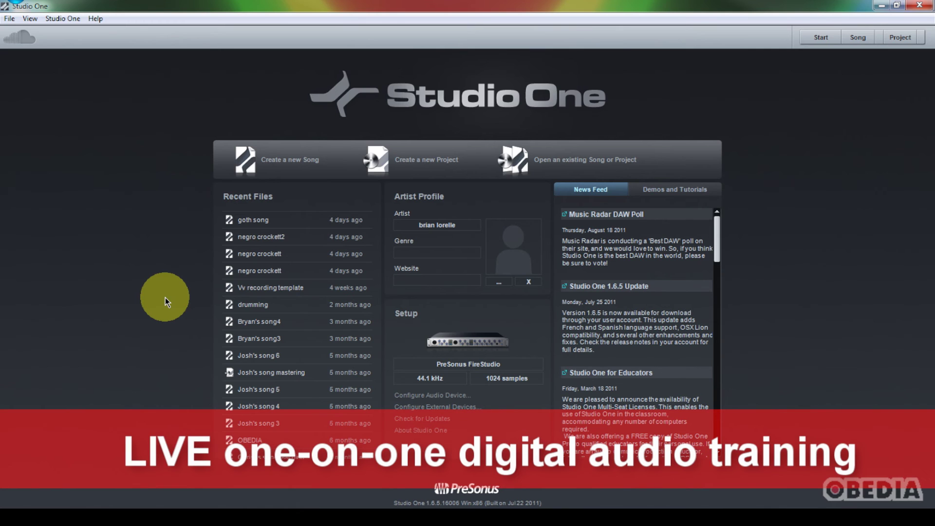
From the Start page's Setup section, open Configure External Devices.
click(176, 340)
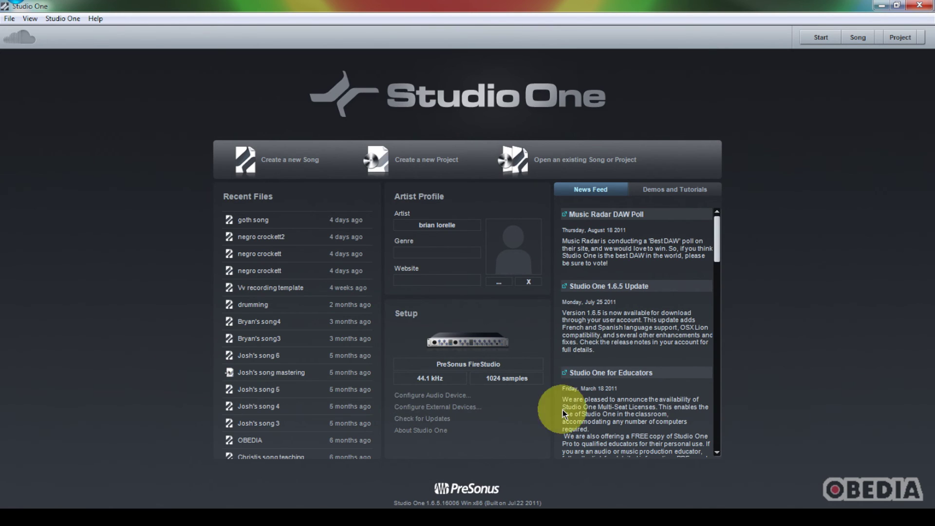
click(198, 395)
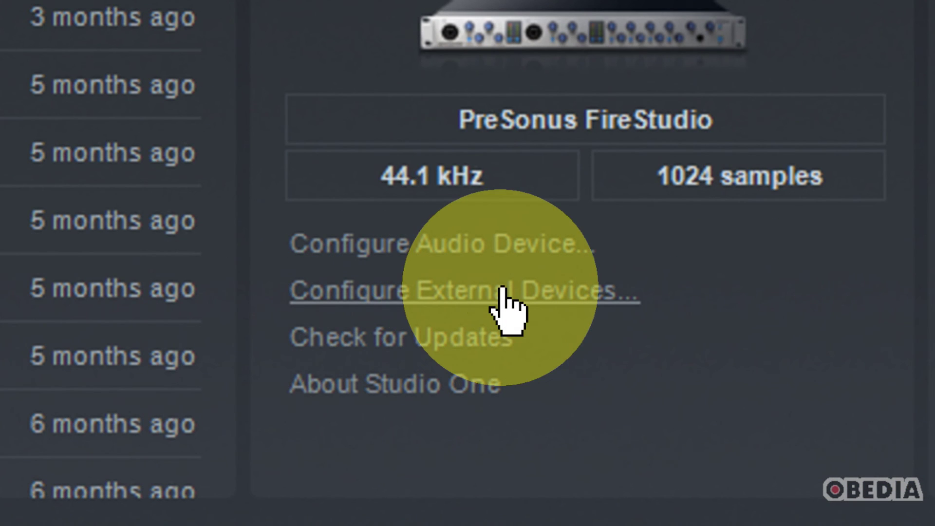
click(506, 293)
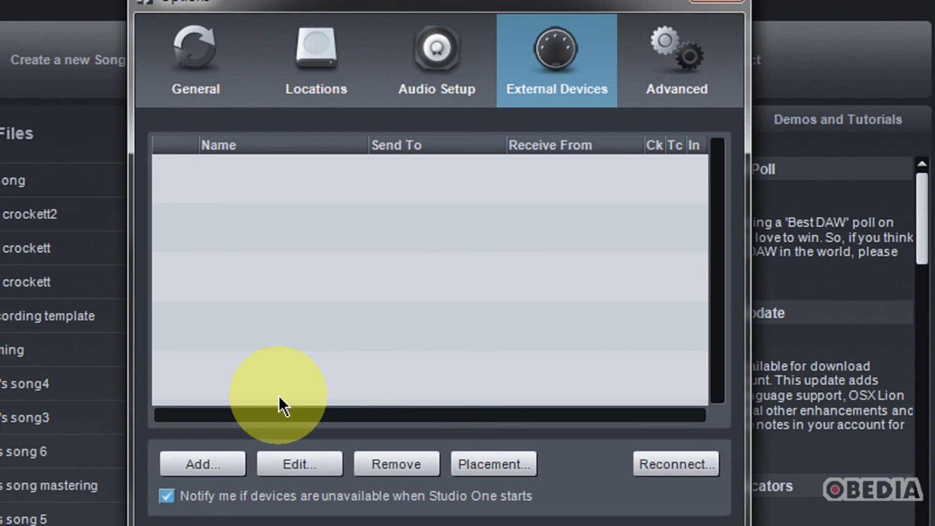
Start adding a new device from the External Devices page.
click(236, 467)
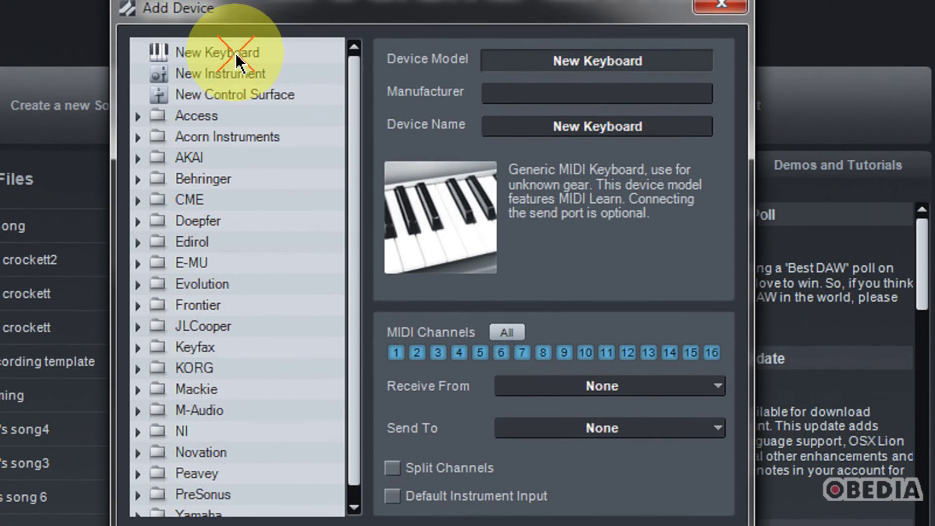
Choose the New Keyboard model and rename the device to KEYBOARD.
click(236, 38)
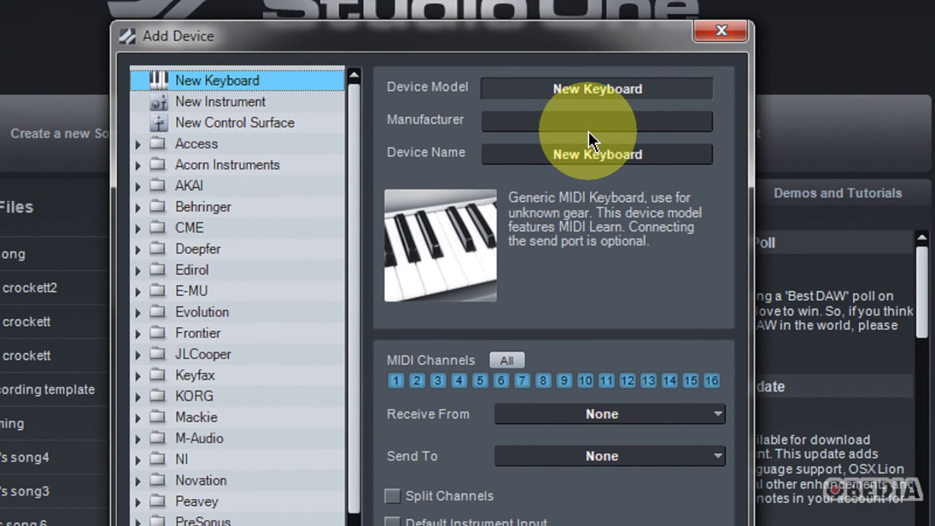
click(643, 155)
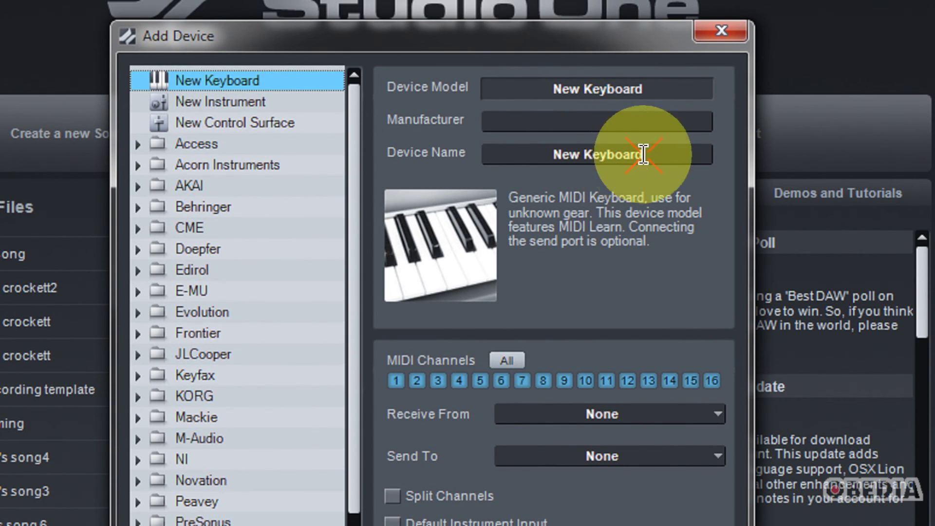
double_click(643, 154)
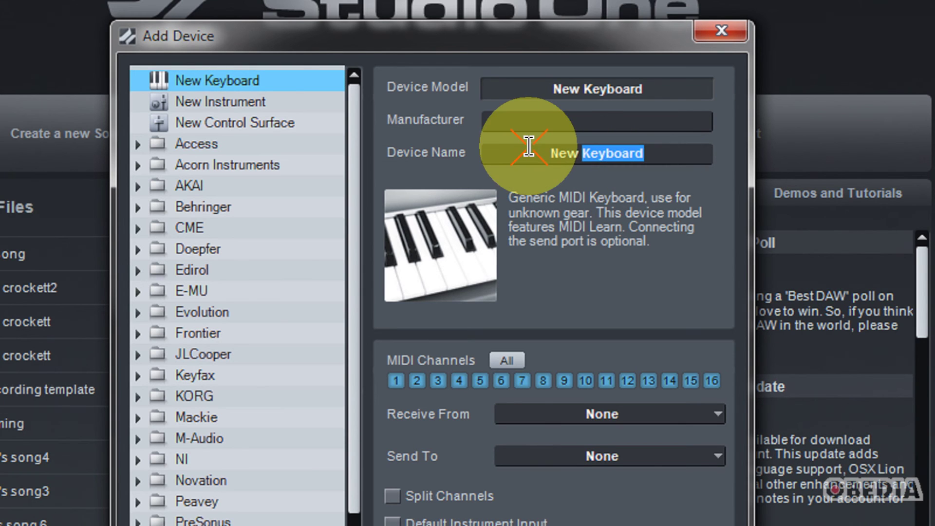
drag(529, 146, 517, 146)
text(kEY)
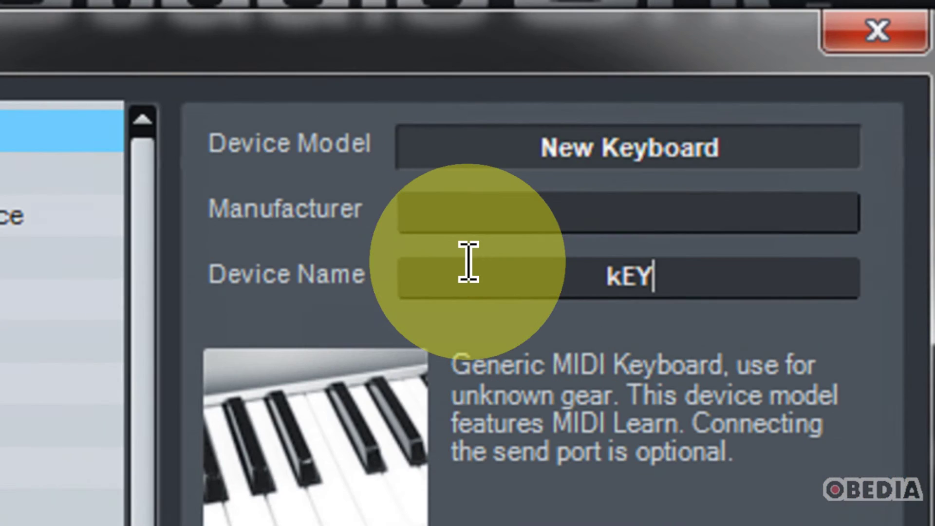
key(BackSpace)
key(BackSpace)
key(BackSpace)
text(KEYBOARD)
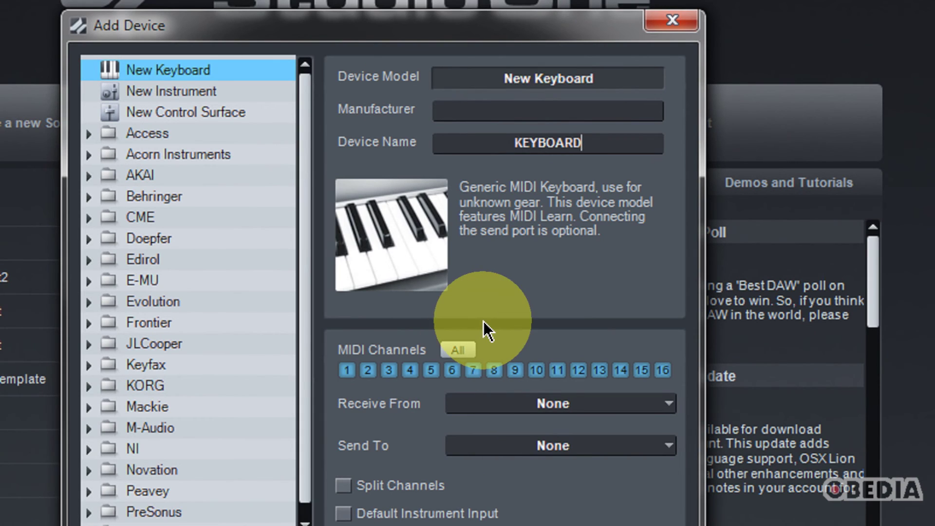
Set KEYBOARD to receive from Axiom 61 MIDI In and add it to the list.
click(499, 288)
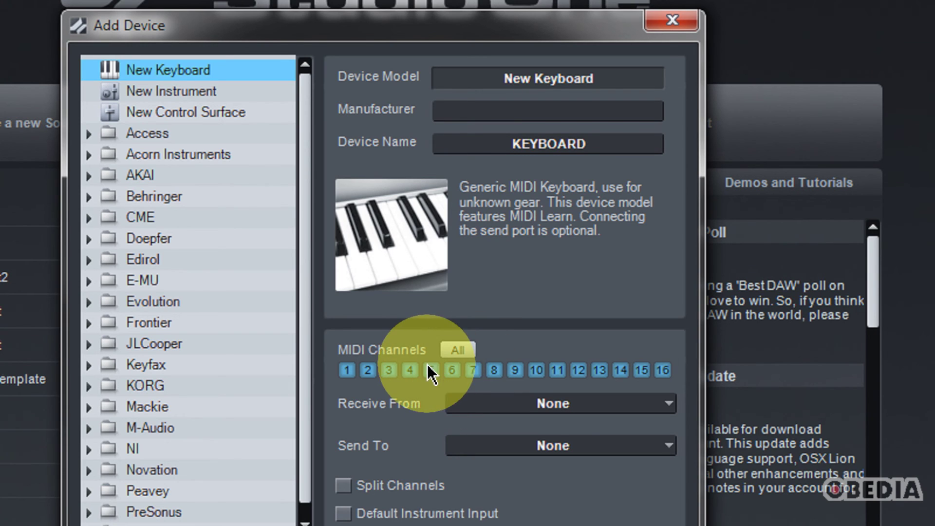
click(530, 402)
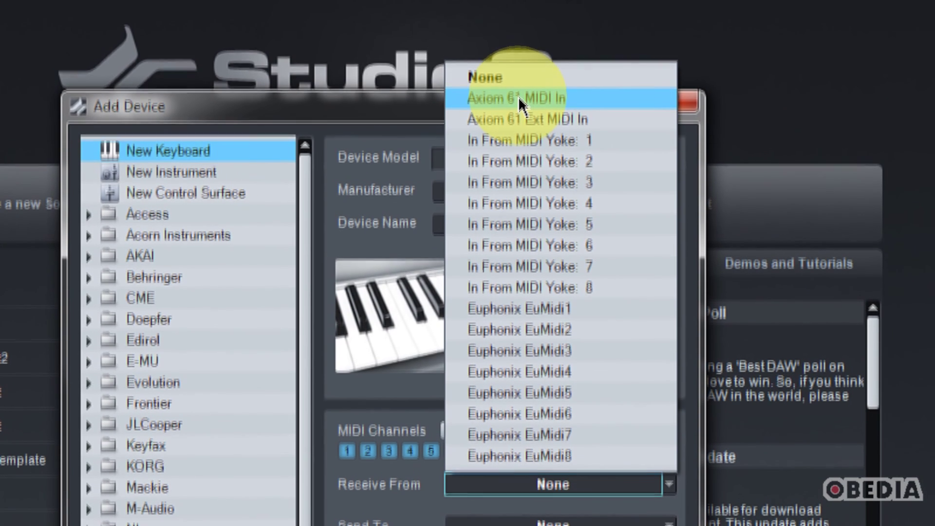
click(518, 98)
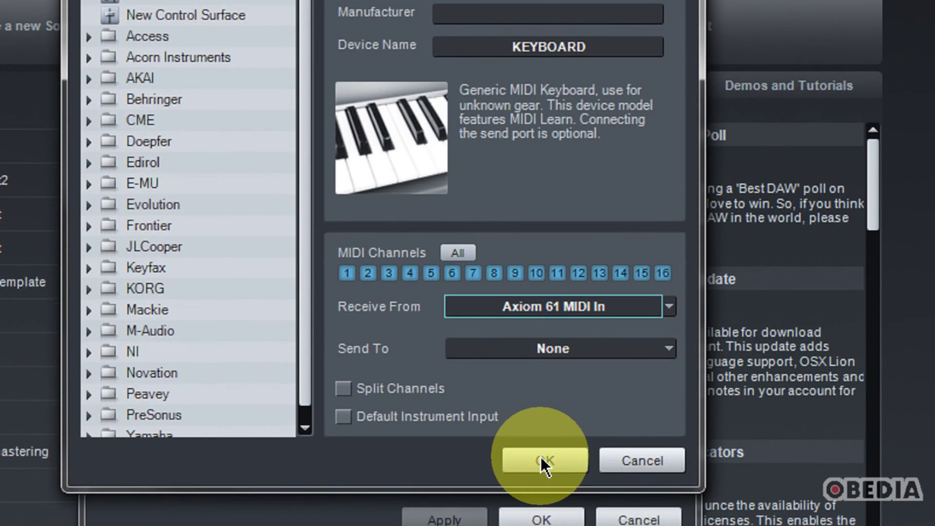
click(543, 461)
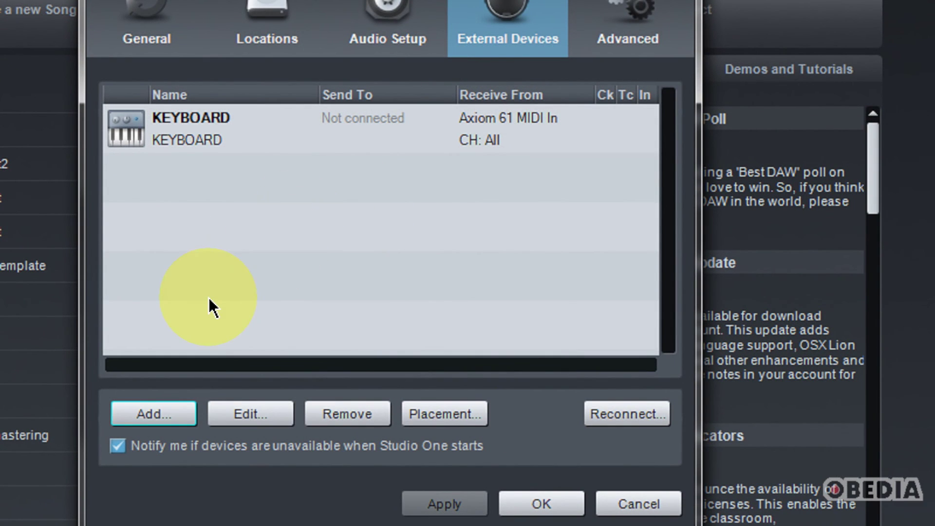
Add a New Instrument device and rename it MIDI OUT.
click(162, 419)
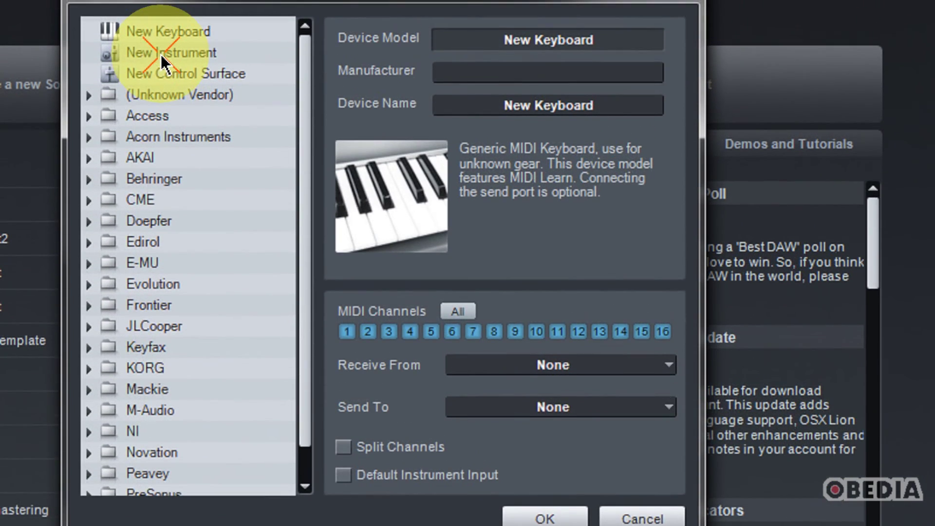
click(161, 26)
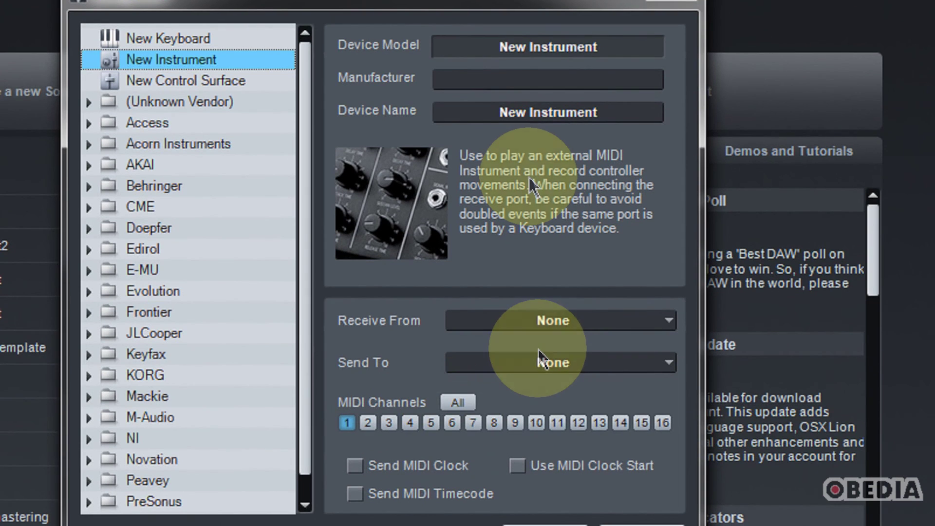
click(579, 115)
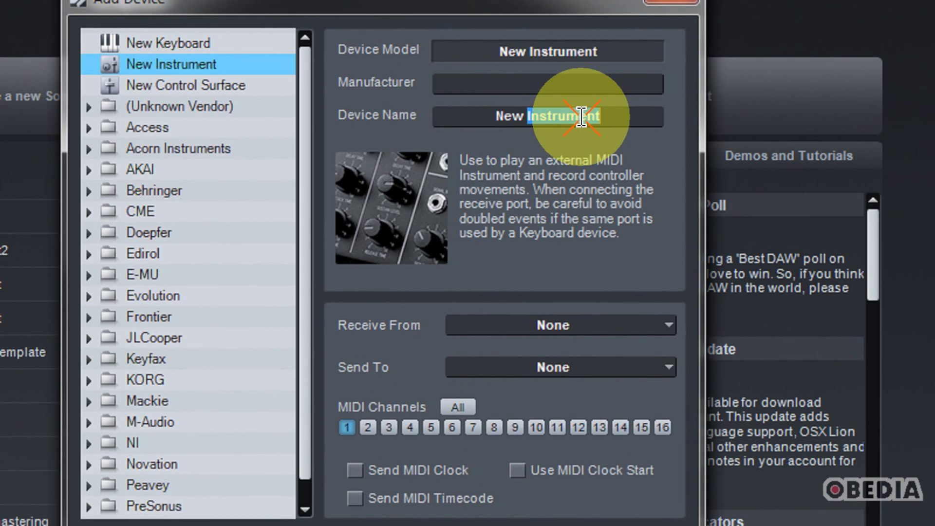
double_click(580, 115)
drag(605, 116, 474, 112)
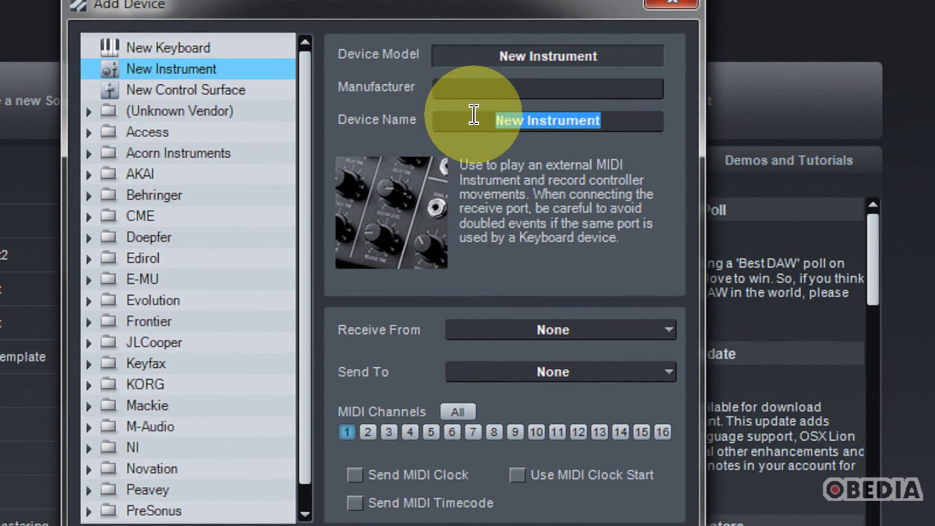
text(MIDI)
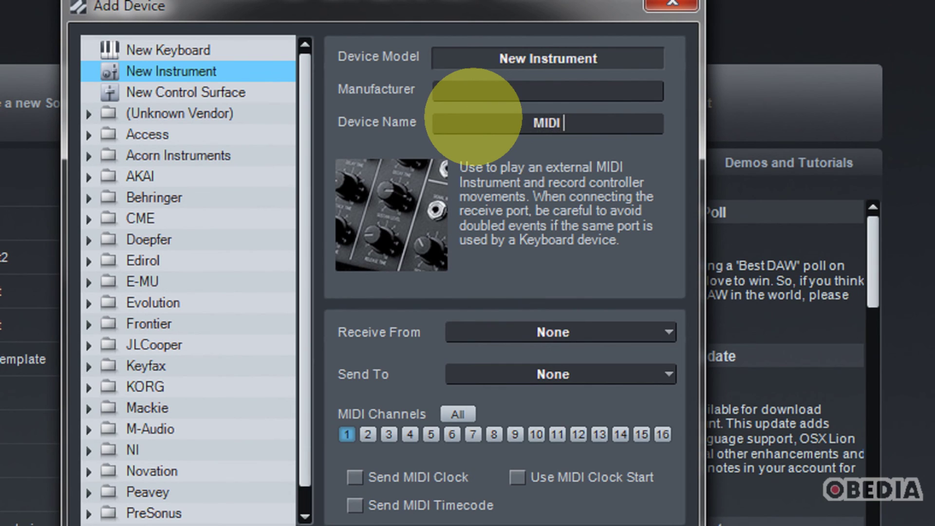
text( OUT)
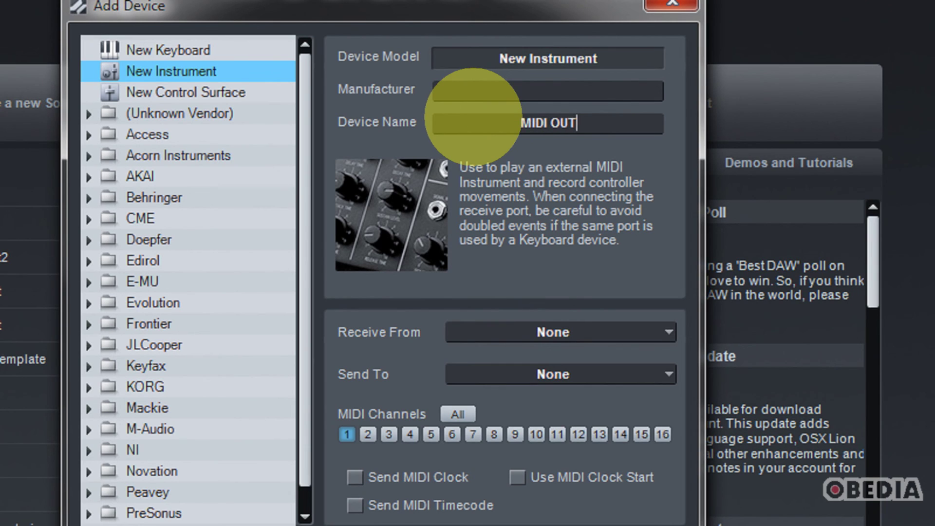
key(Return)
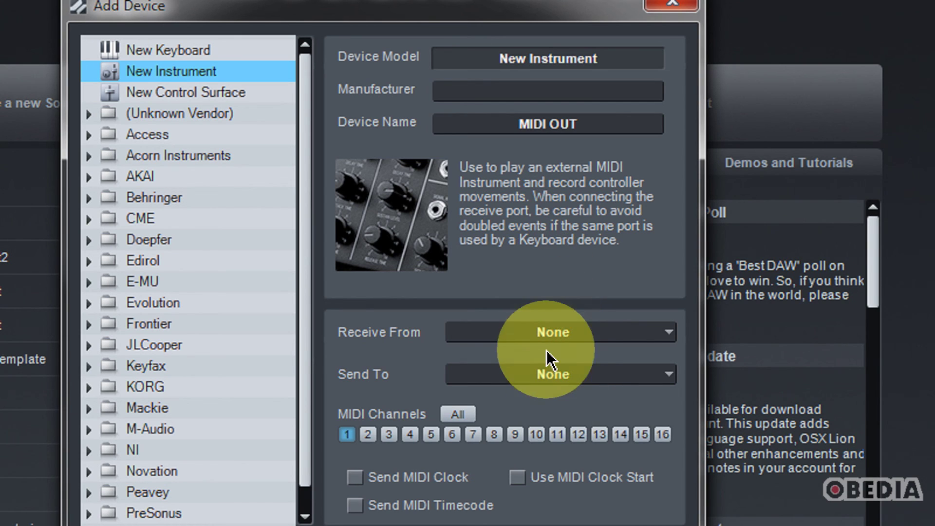
click(546, 382)
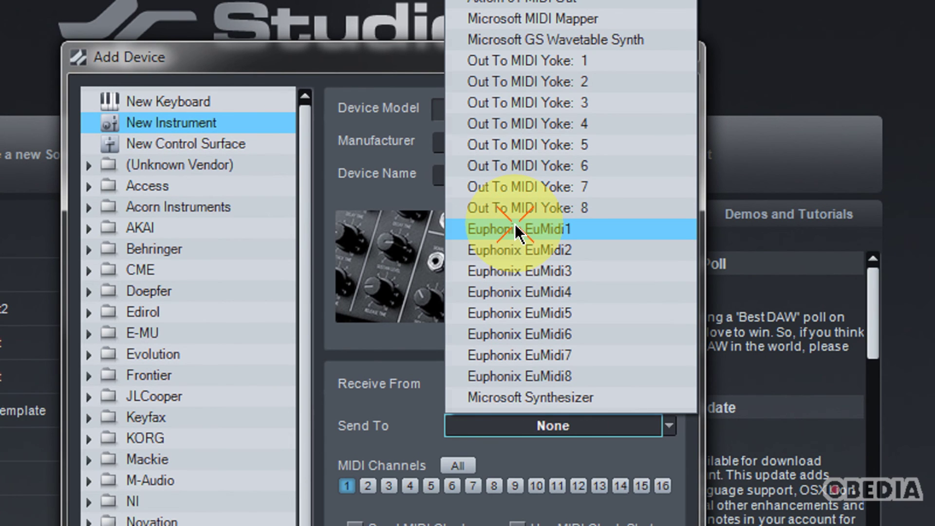
Send MIDI OUT to Euphonix EuMidi1 on all channels, with MIDI clock on.
click(515, 229)
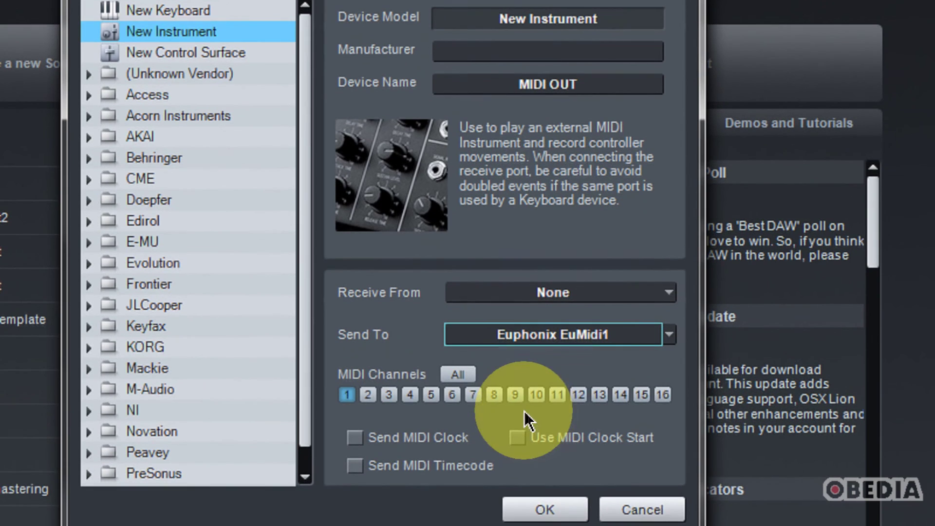
click(456, 376)
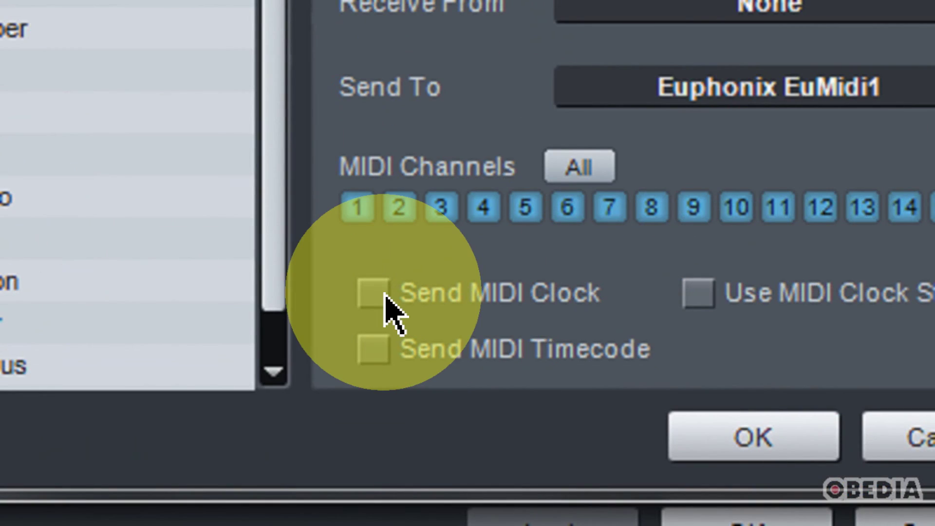
click(383, 296)
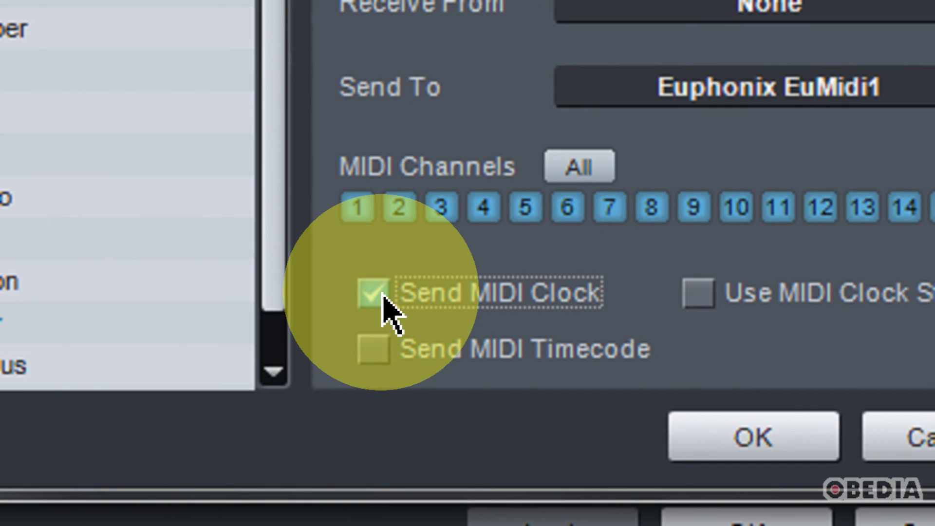
Turn on MIDI timecode and MIDI clock start, then confirm the MIDI OUT device.
click(375, 345)
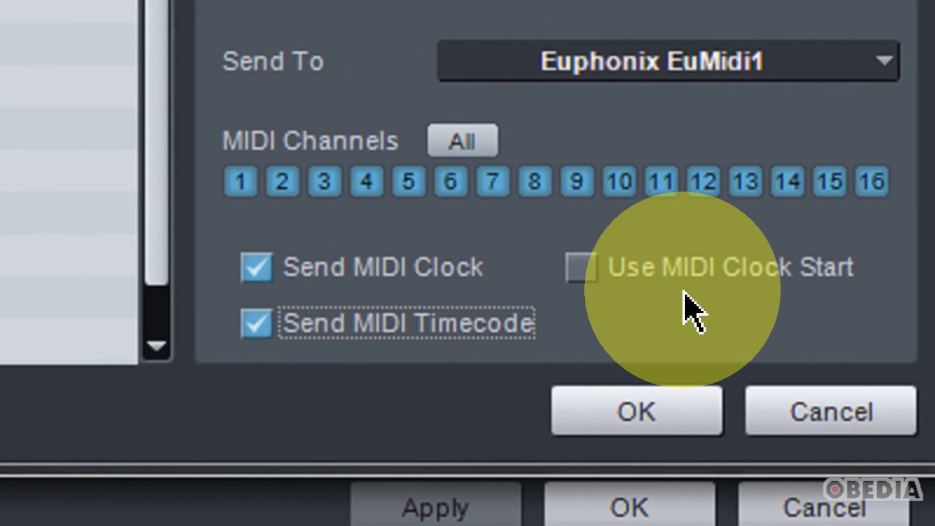
click(572, 271)
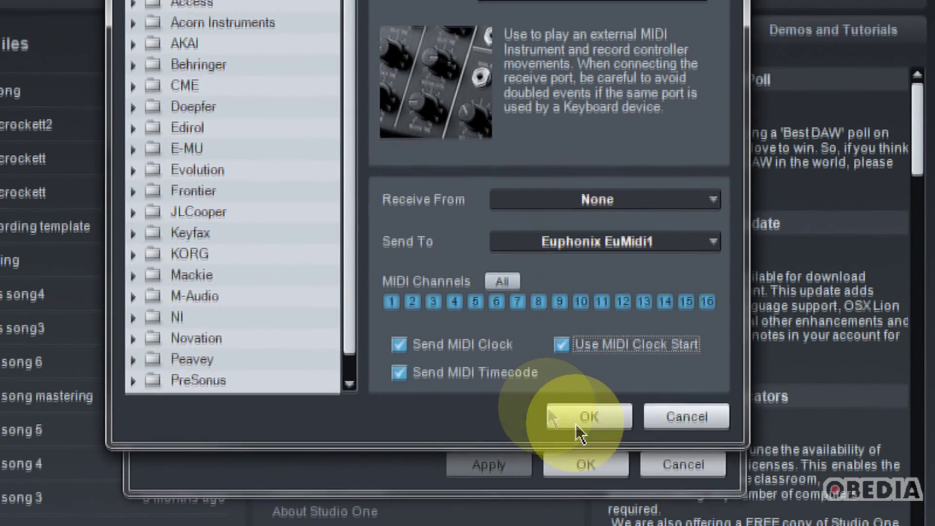
click(589, 412)
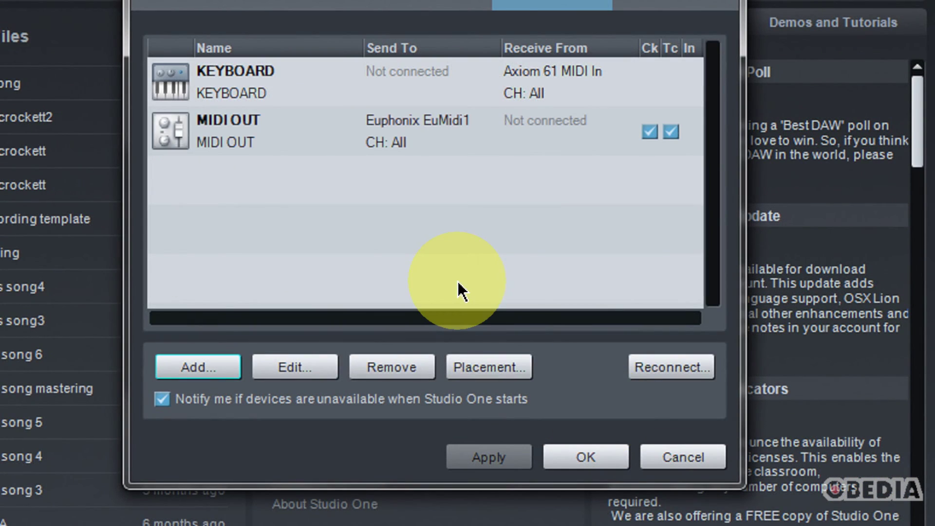
Review the KEYBOARD and MIDI OUT entries and close Options.
click(222, 91)
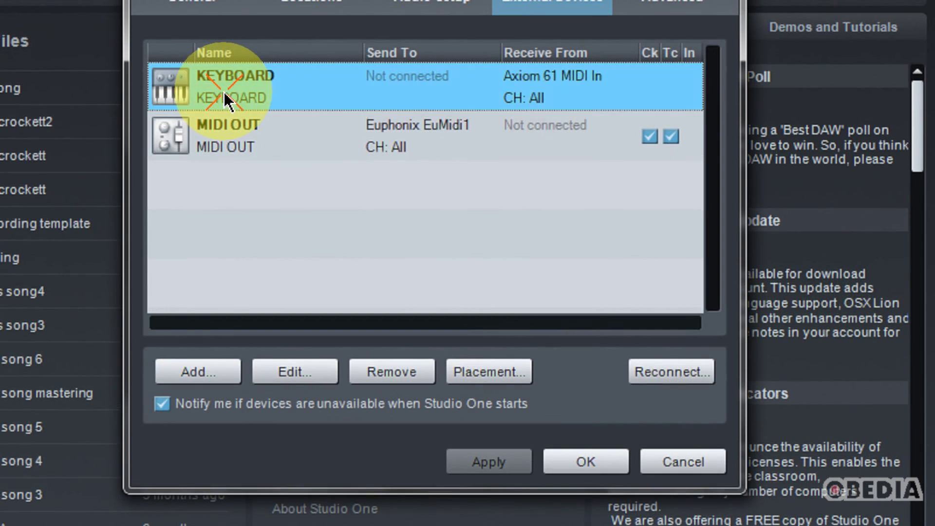
click(224, 149)
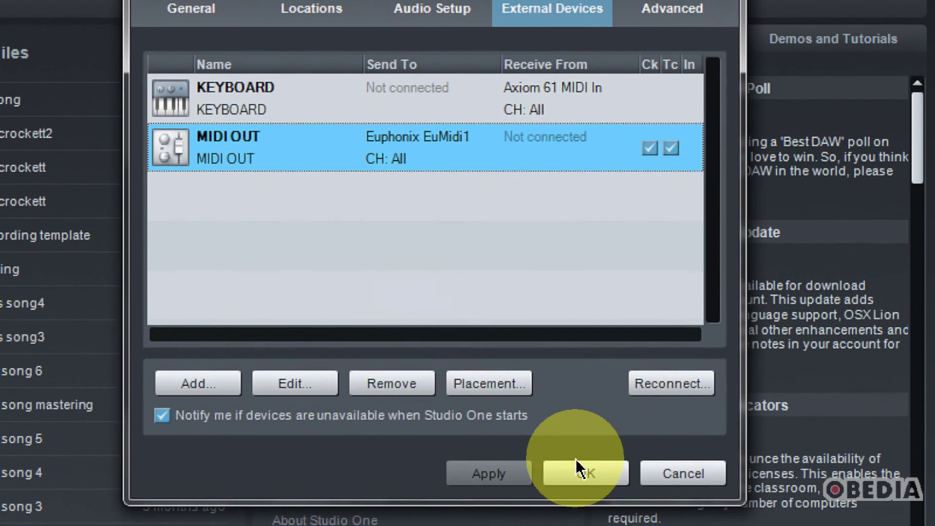
click(582, 464)
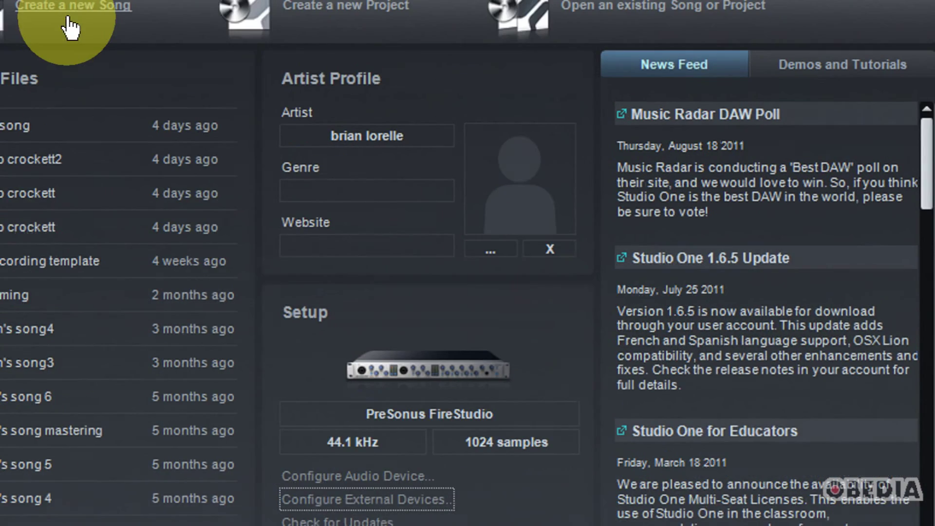
Create an empty song with the title test.
click(68, 20)
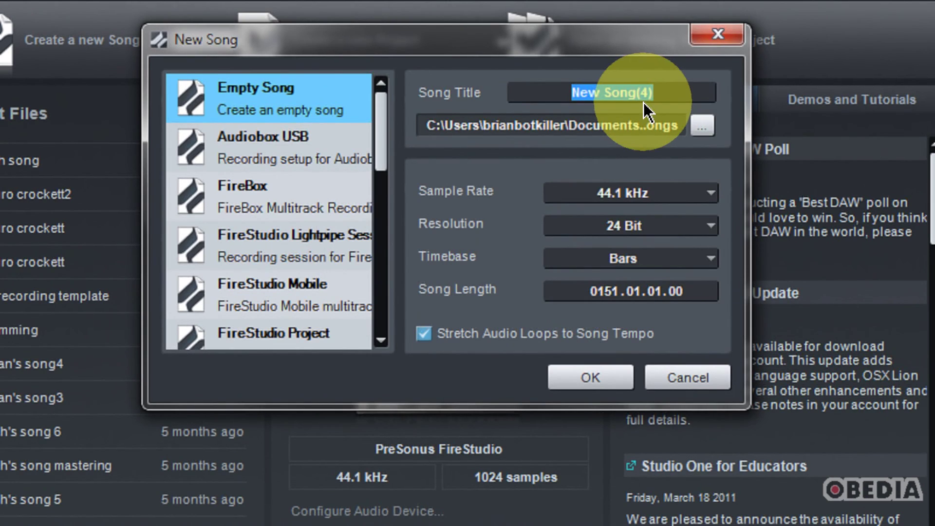
text(test)
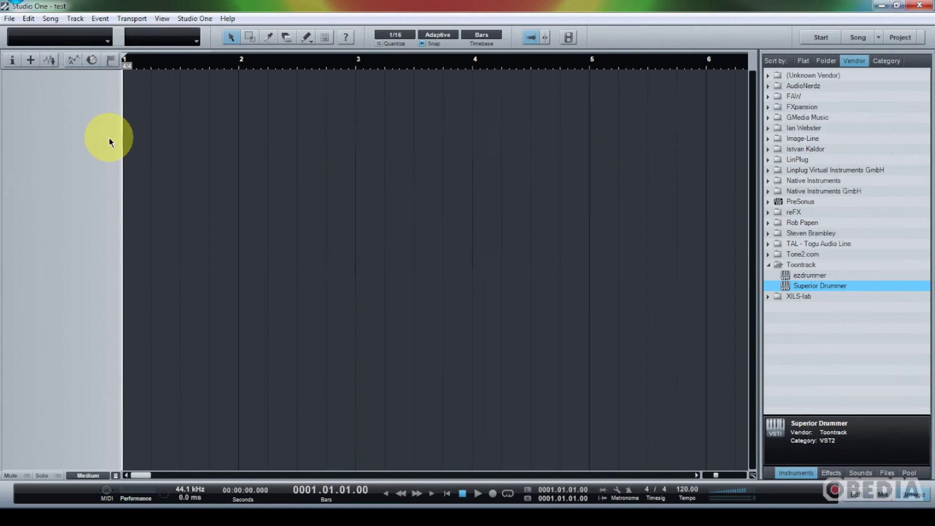
click(28, 60)
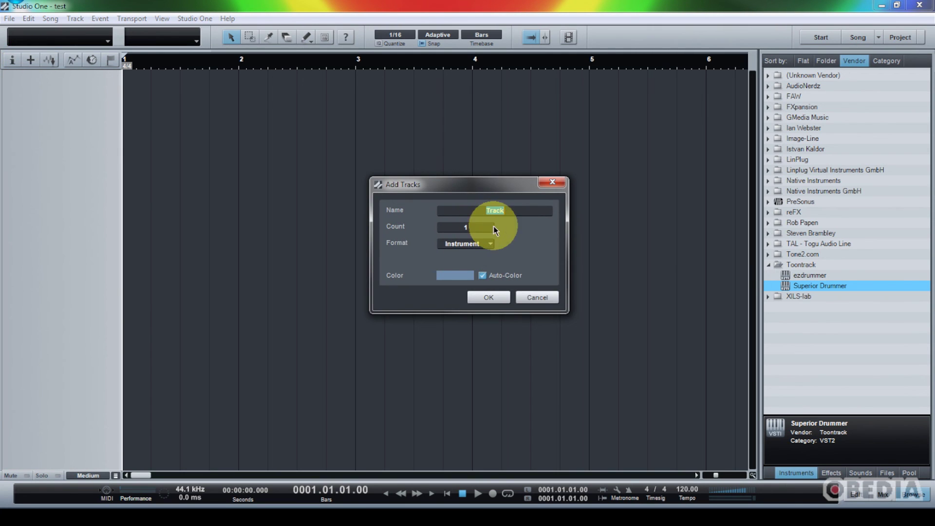
Add one track with the Instrument format.
click(468, 243)
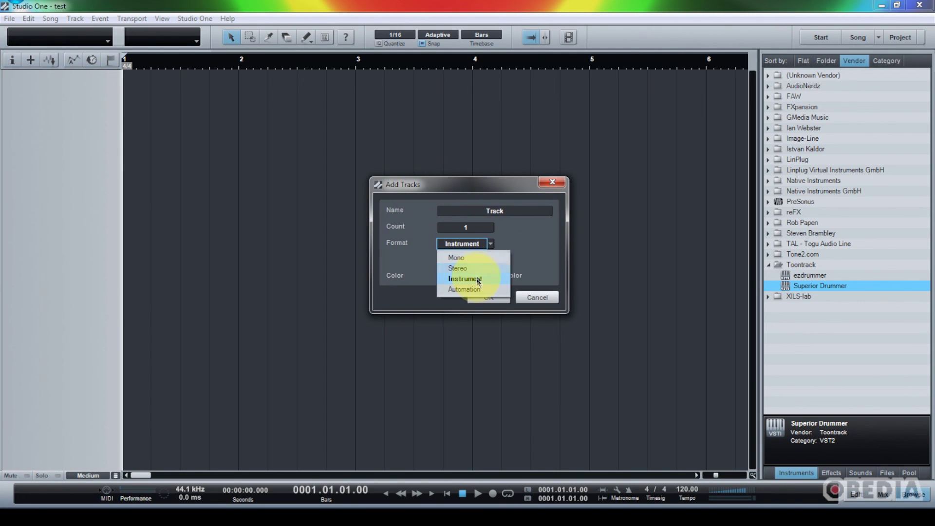
click(522, 252)
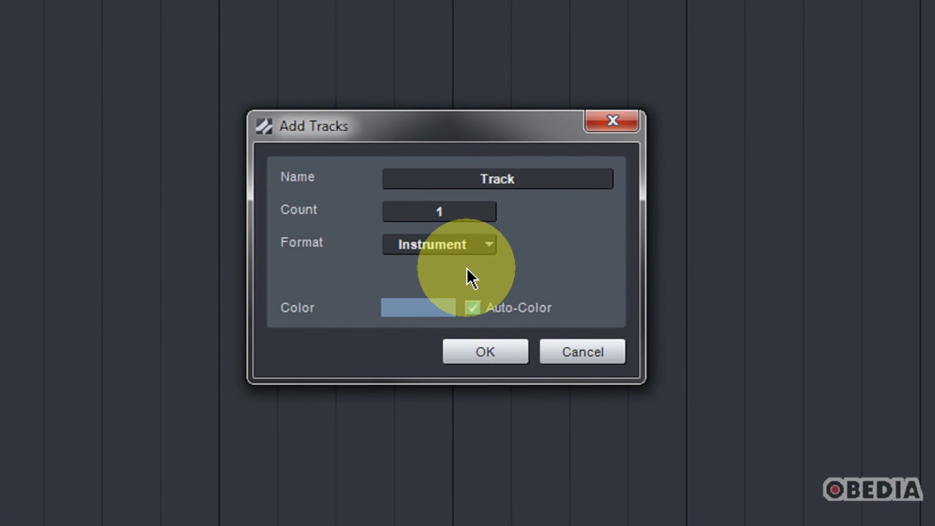
click(451, 249)
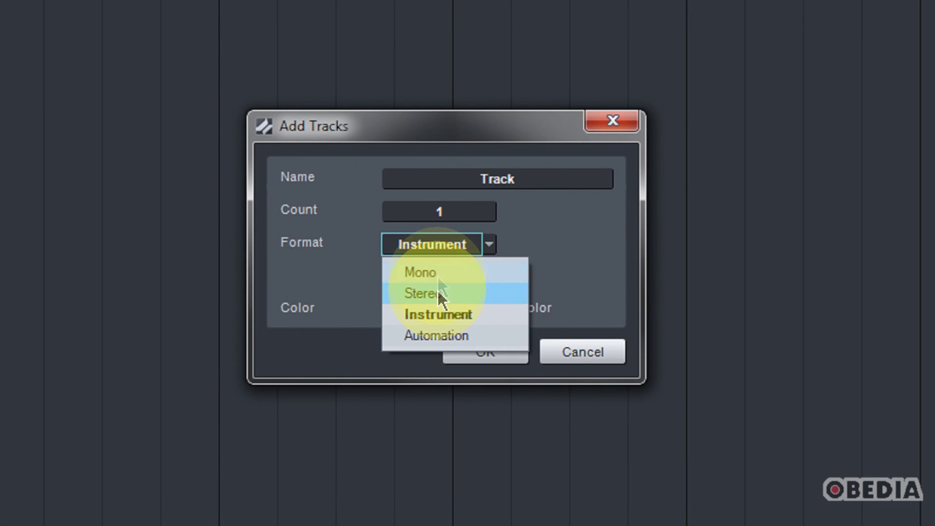
click(445, 323)
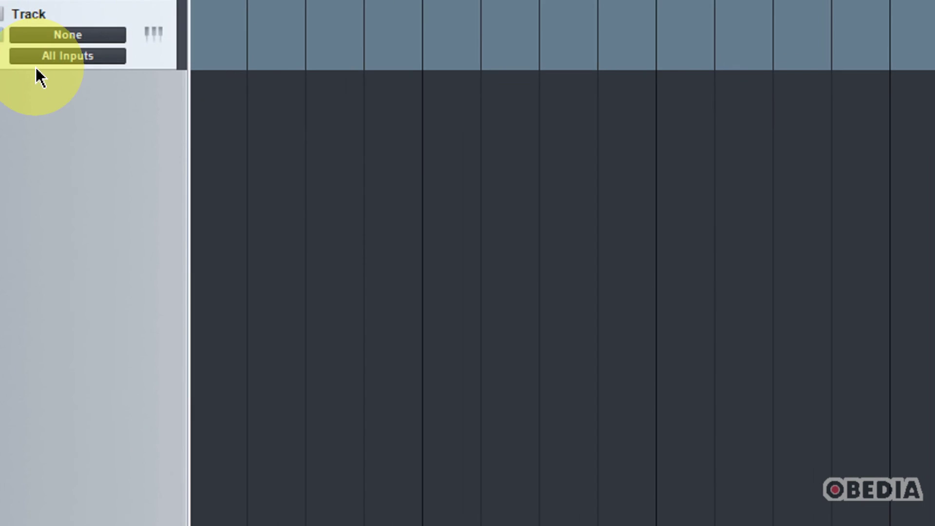
Enlarge the track and route its output to MIDI OUT on channel CH 1.
drag(36, 73, 26, 214)
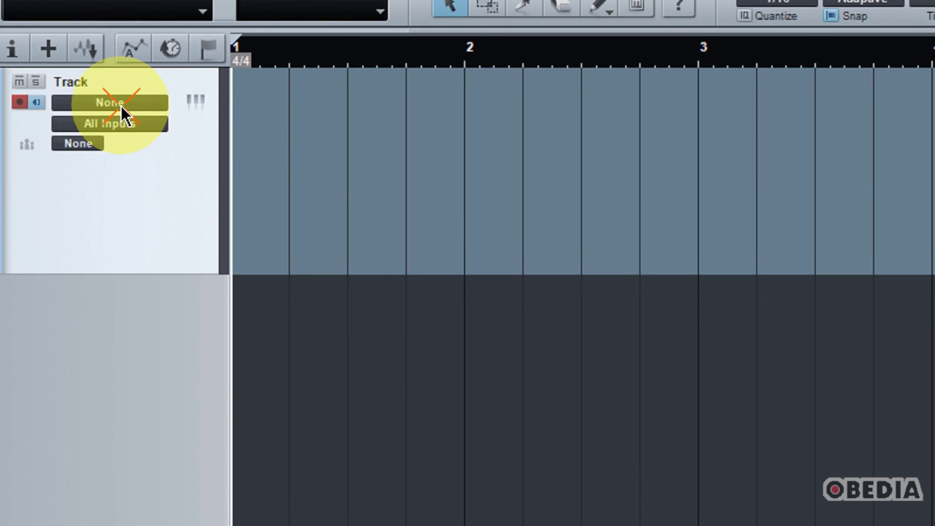
click(121, 96)
click(121, 180)
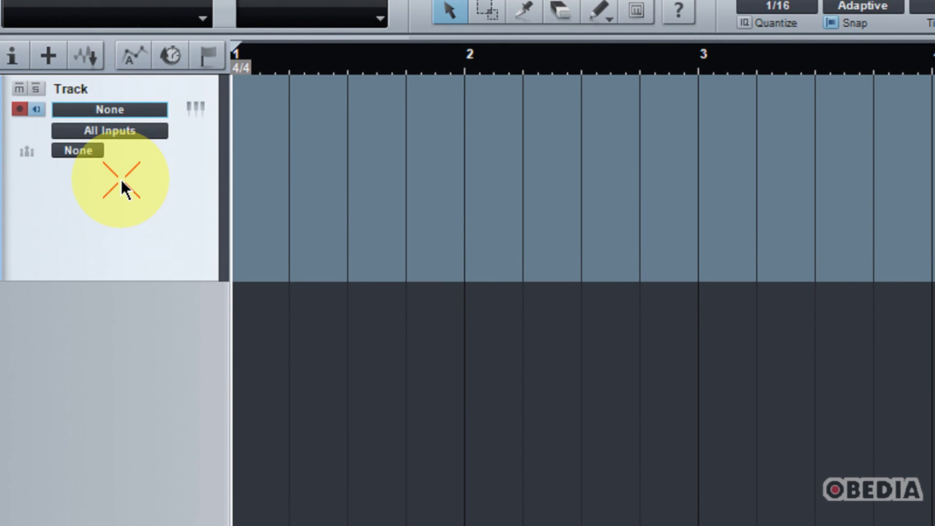
click(118, 113)
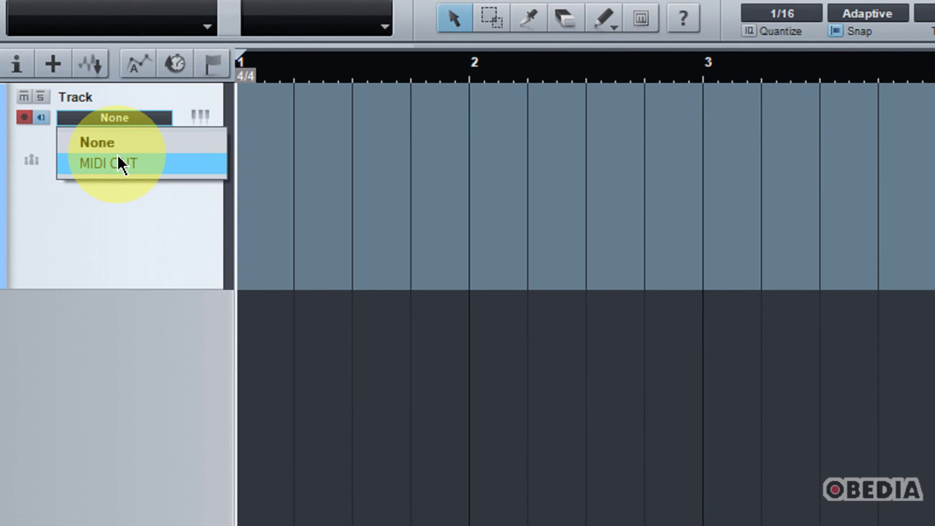
click(117, 161)
click(160, 117)
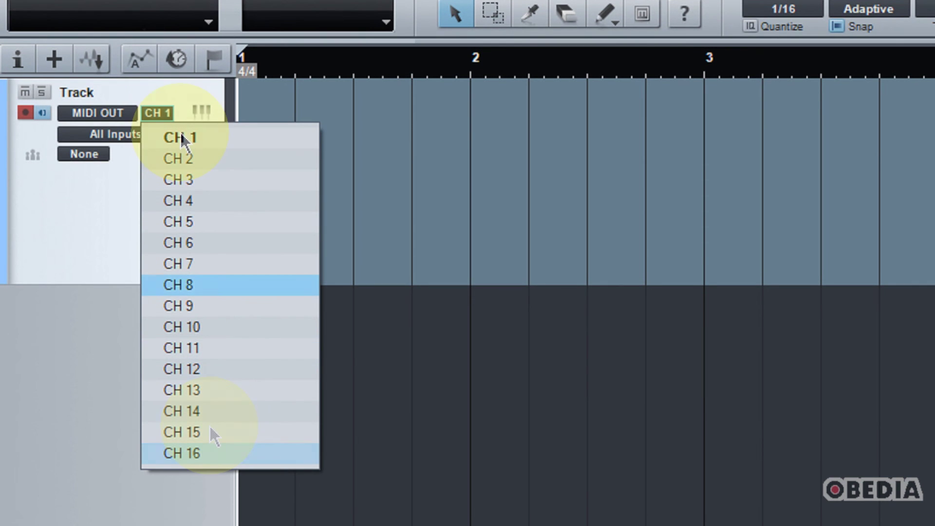
click(94, 233)
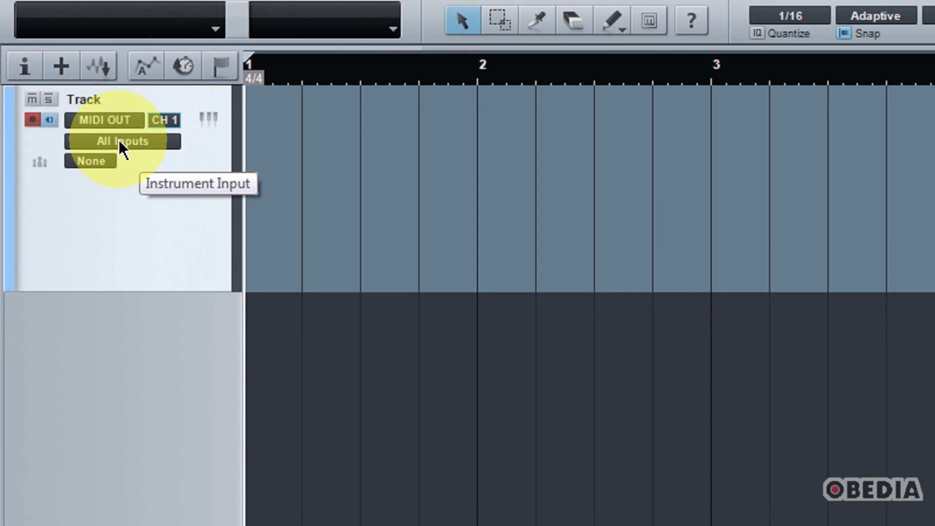
Set the track input to KEYBOARD, record a MIDI part over bars 1–3, and place the playhead at bar 2.
click(119, 139)
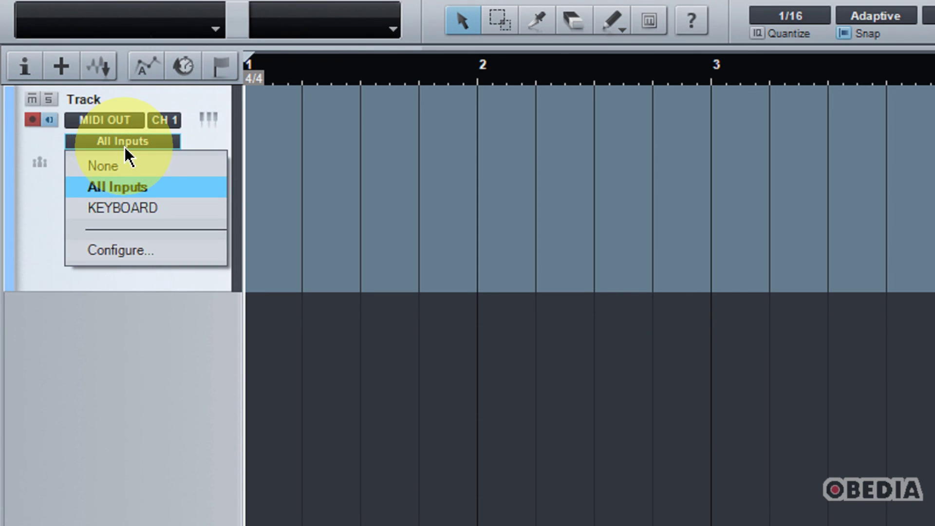
click(138, 205)
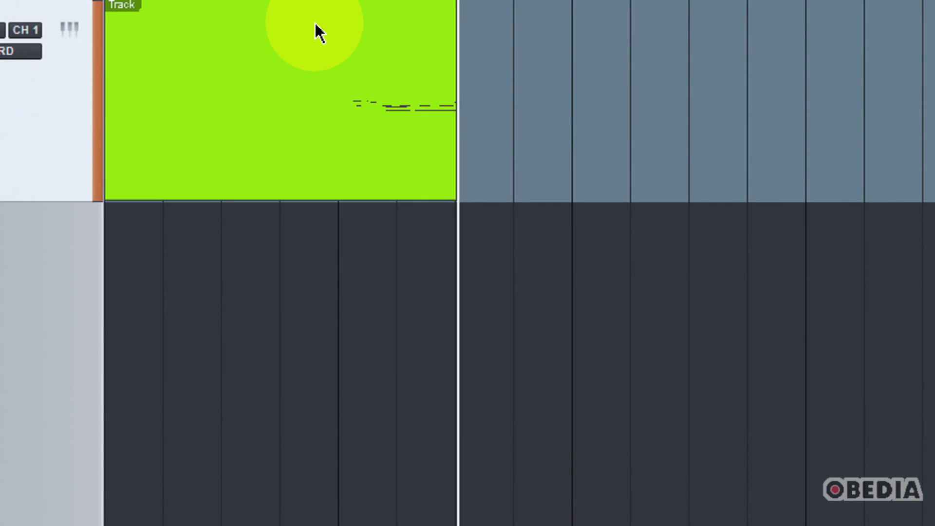
key(space)
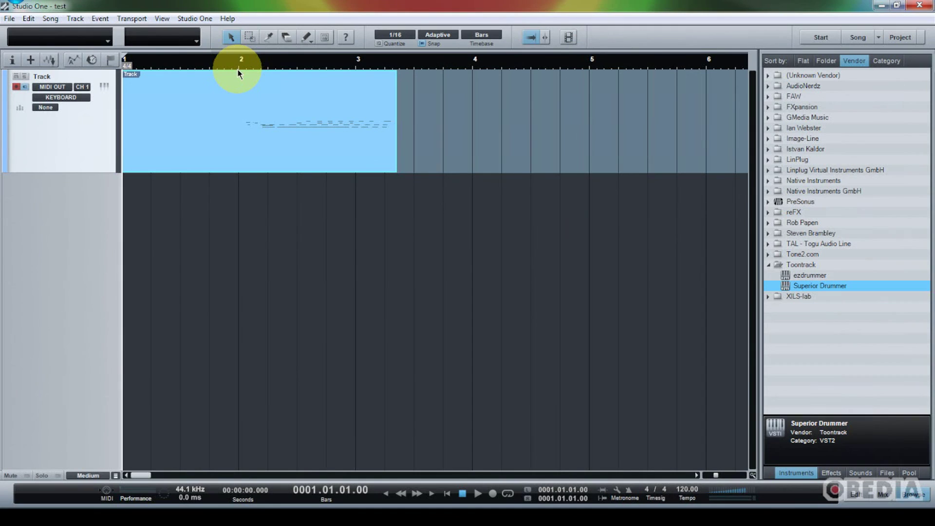
click(283, 67)
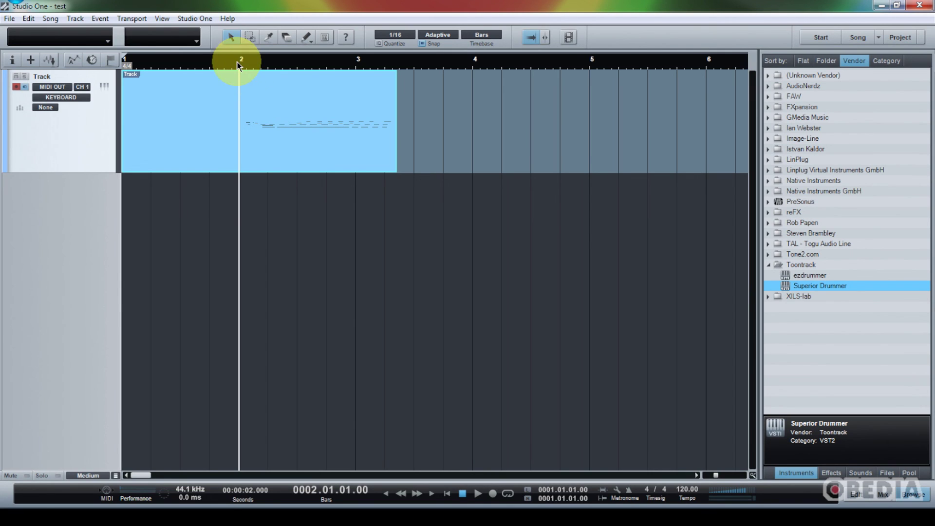
key(space)
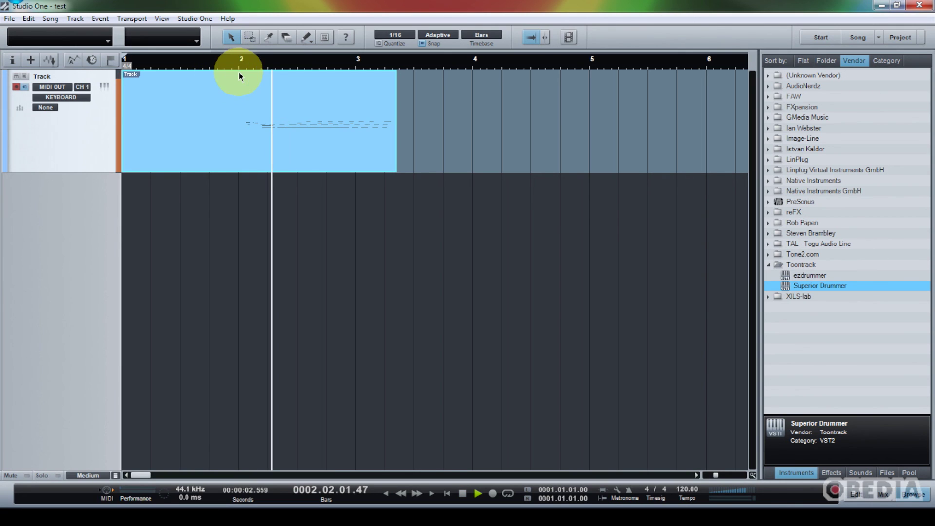
key(space)
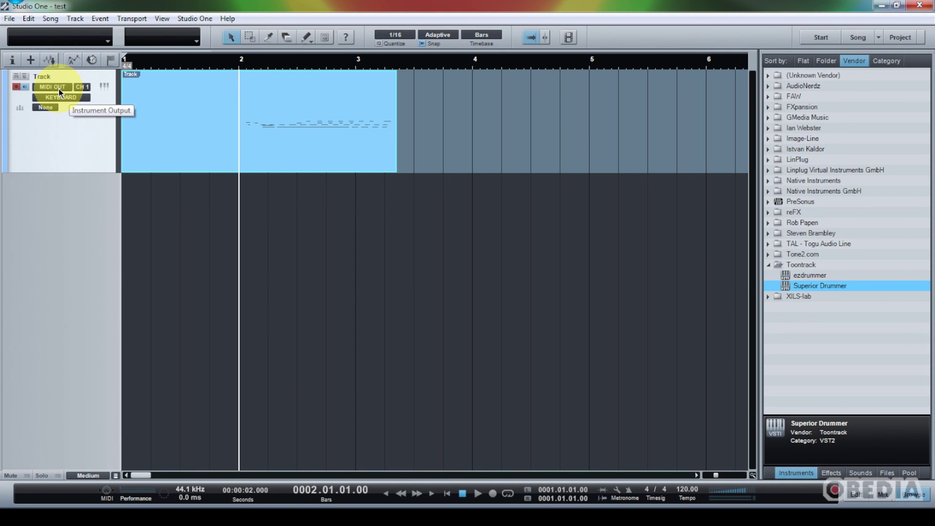
click(82, 87)
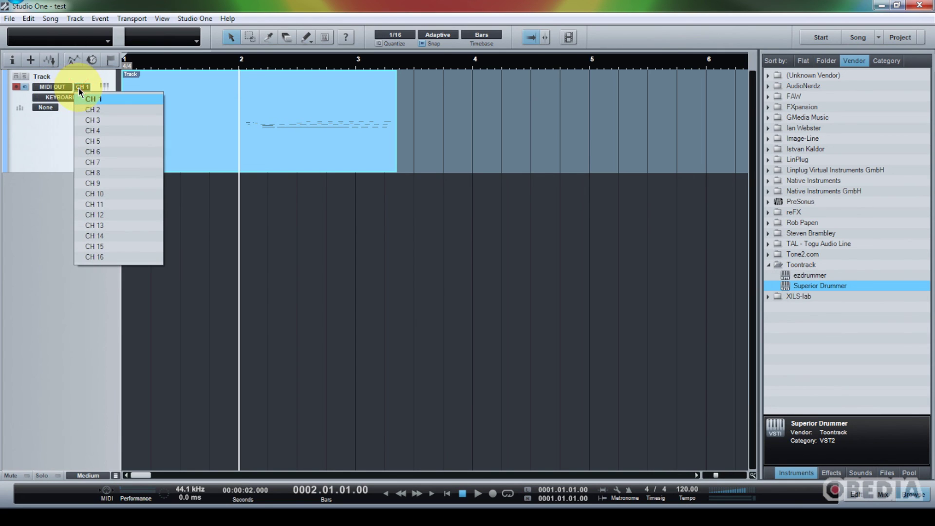
click(41, 163)
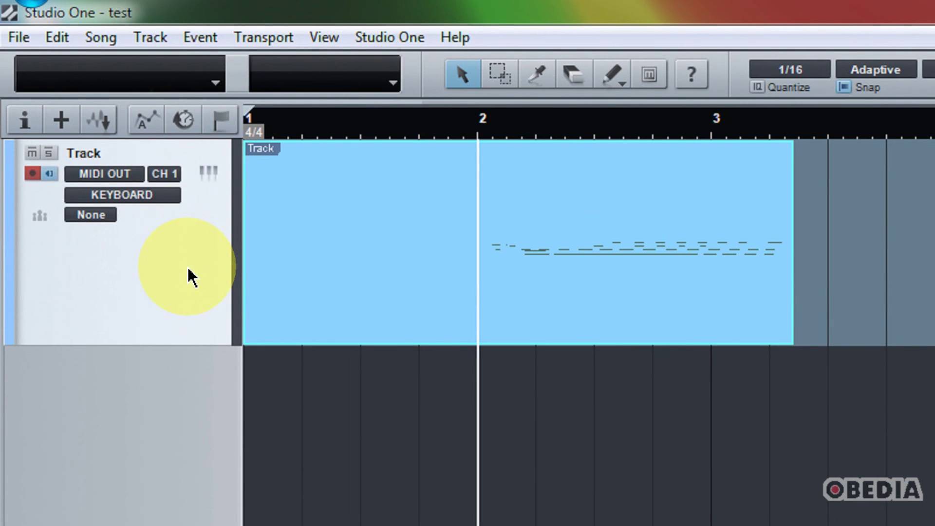
click(166, 174)
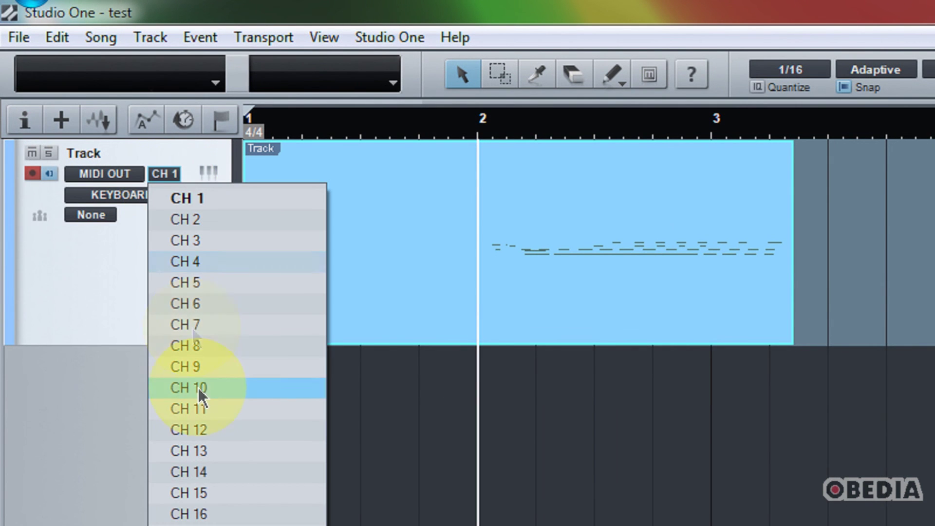
click(101, 292)
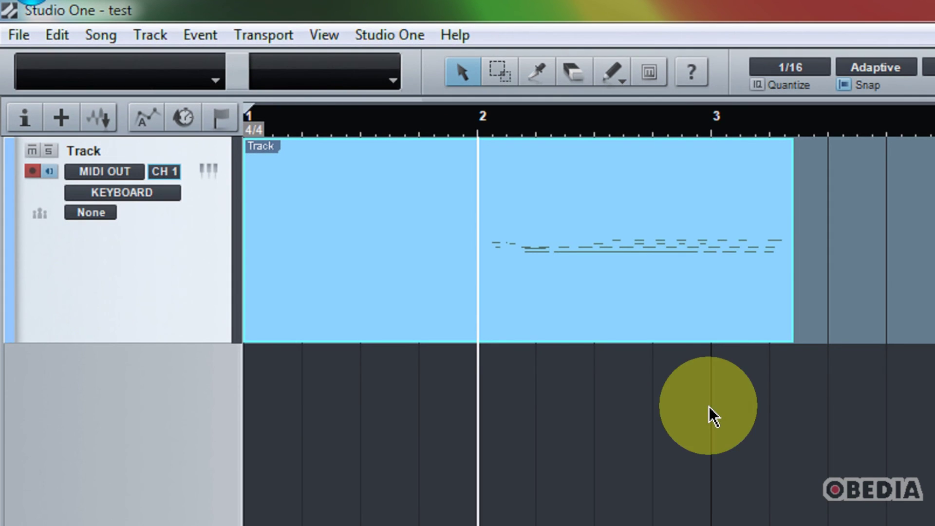